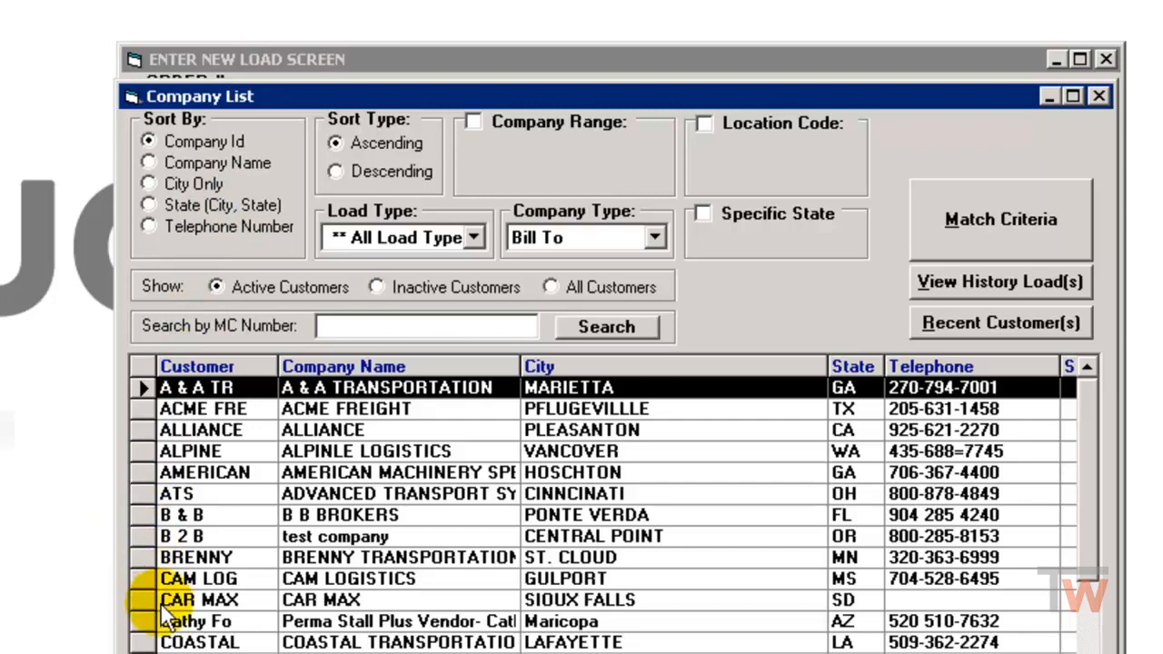
Choose CAR MAX as the bill-to customer for the new load and enter the bill of lading number
{"action": "left_click", "coordinate": [146, 600]}
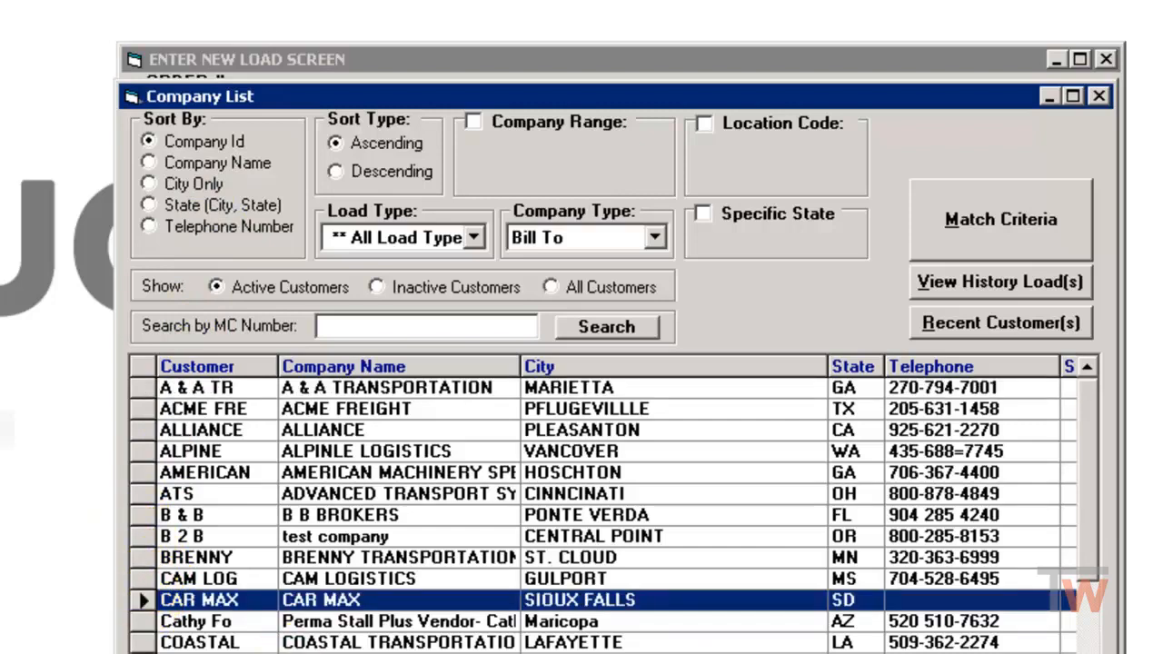
{"action": "key", "text": "Return"}
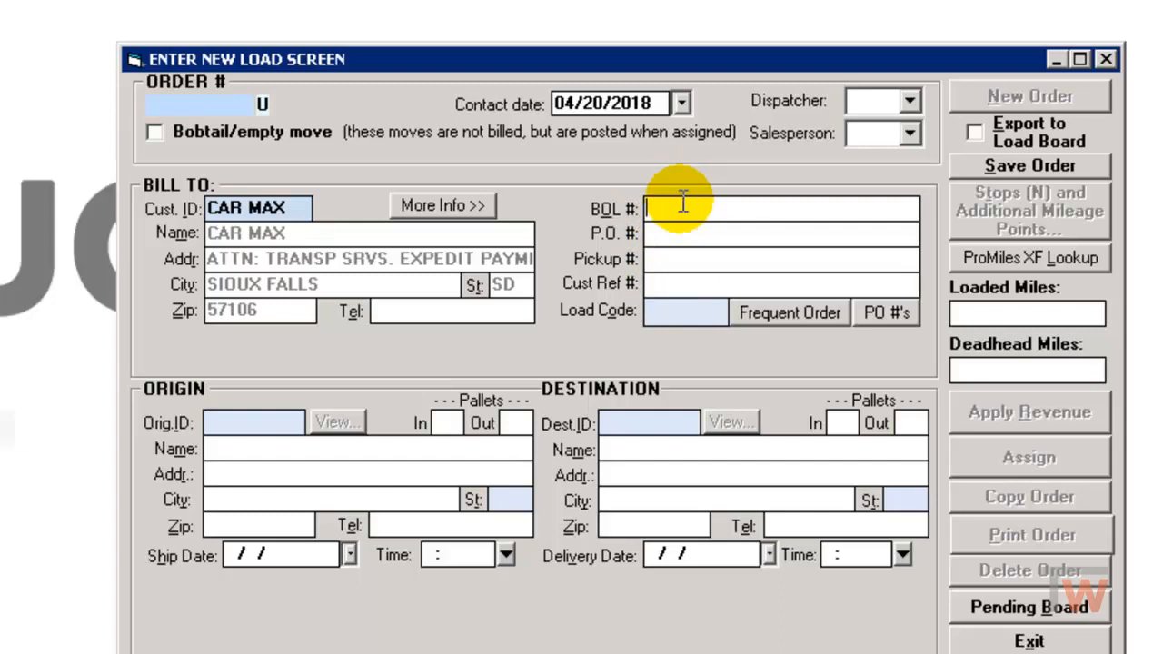
{"action": "type", "text": "9876541"}
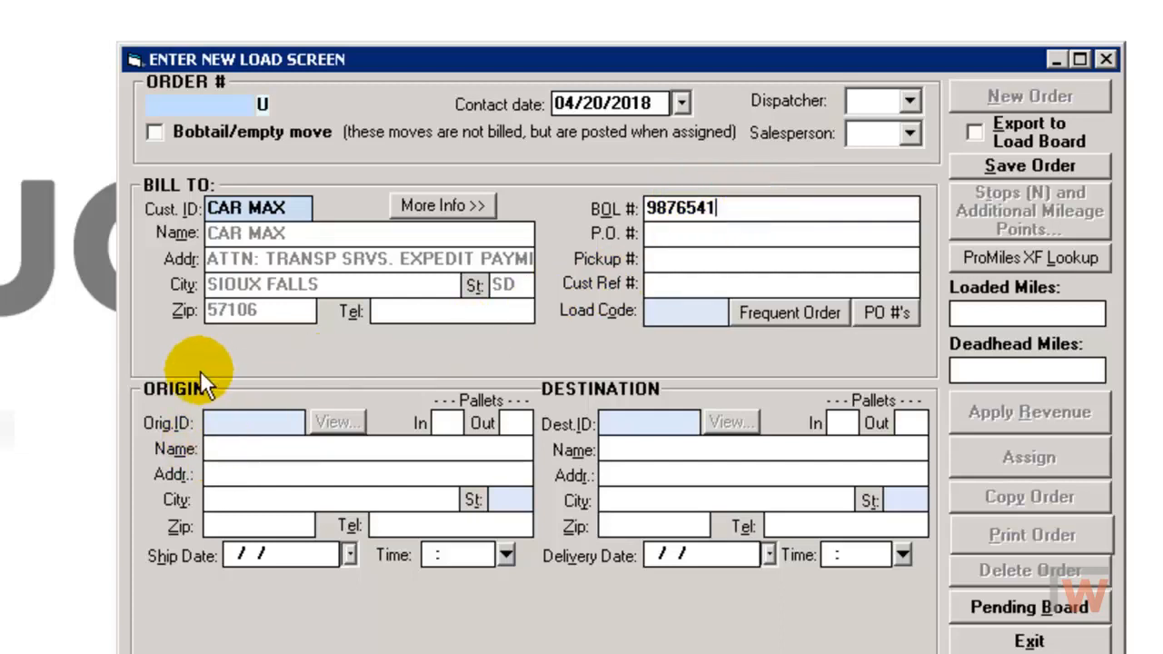
Set the load's origin to JACKS (Jacks Sales, Woodburn, OR) from the company list
{"action": "double_click", "coordinate": [227, 422]}
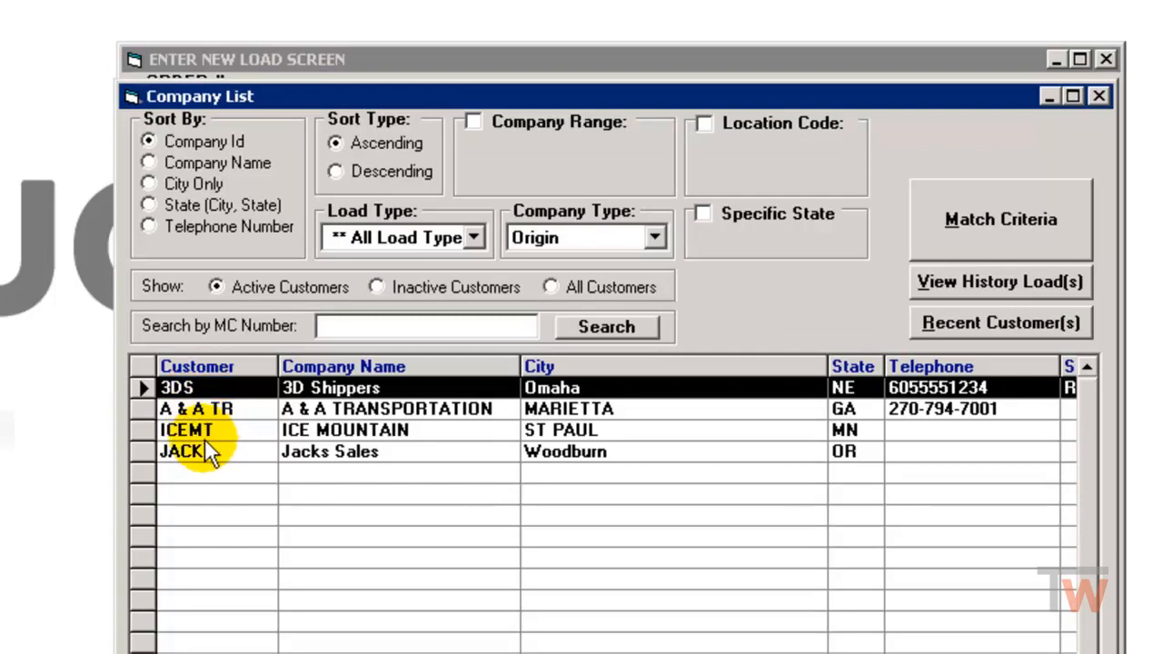
{"action": "left_click", "coordinate": [726, 653]}
{"action": "double_click", "coordinate": [248, 425]}
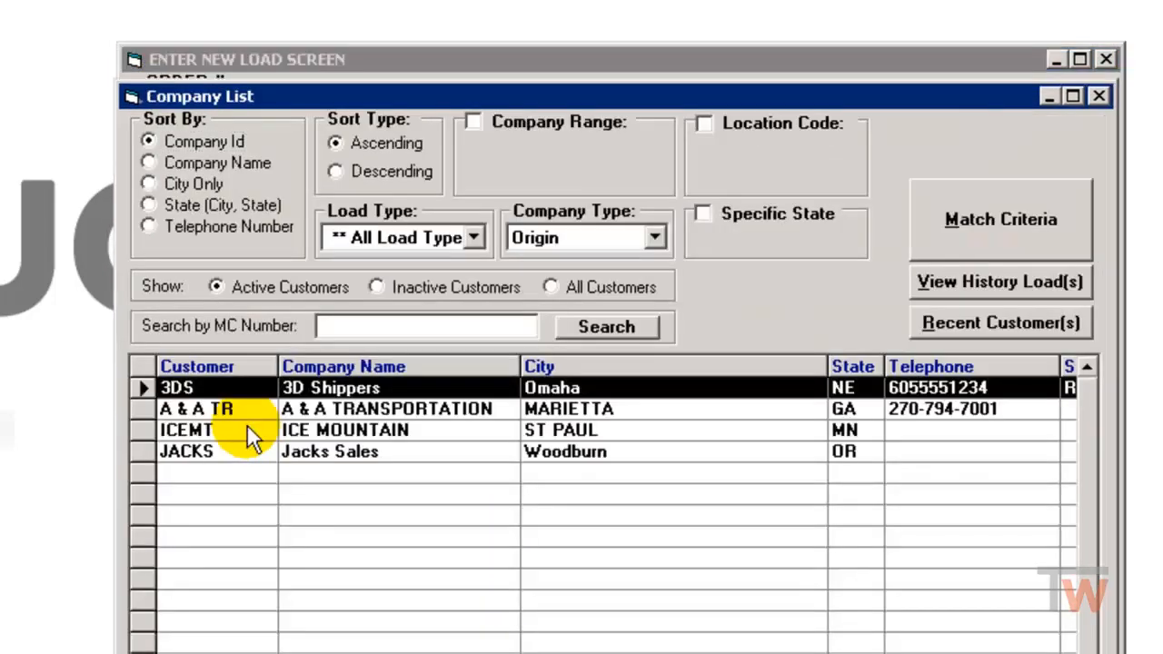
{"action": "left_click", "coordinate": [306, 452]}
{"action": "key", "text": "Return"}
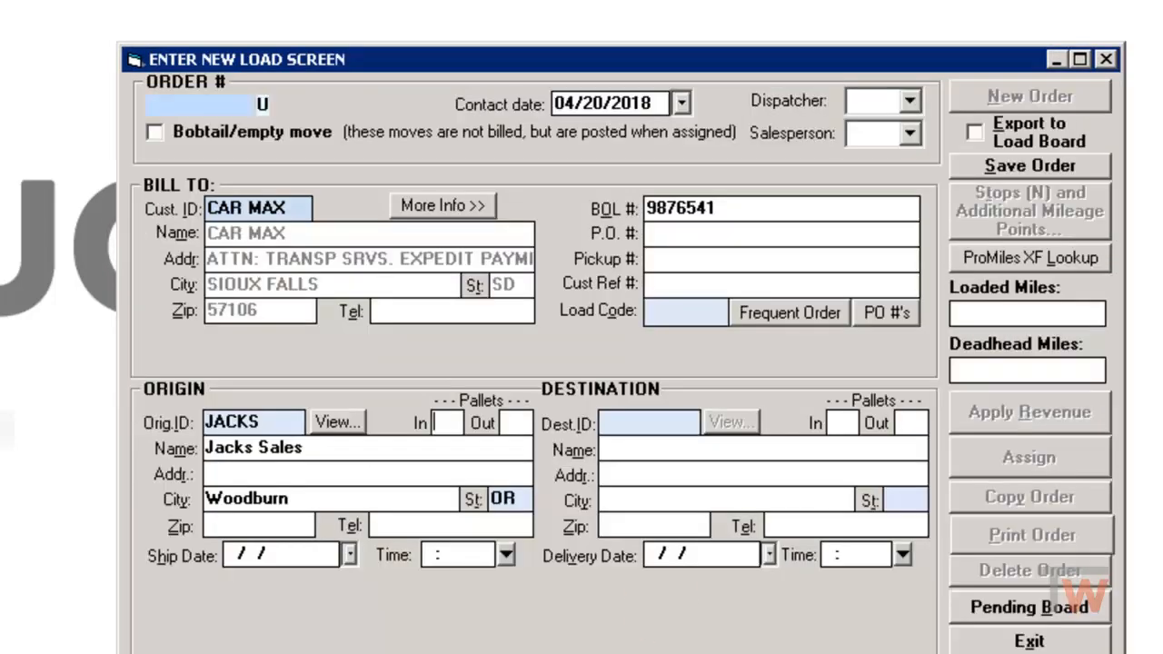
Fill in the destination with the name Walmart, city Sioux Falls and state SD
{"action": "left_click", "coordinate": [623, 447]}
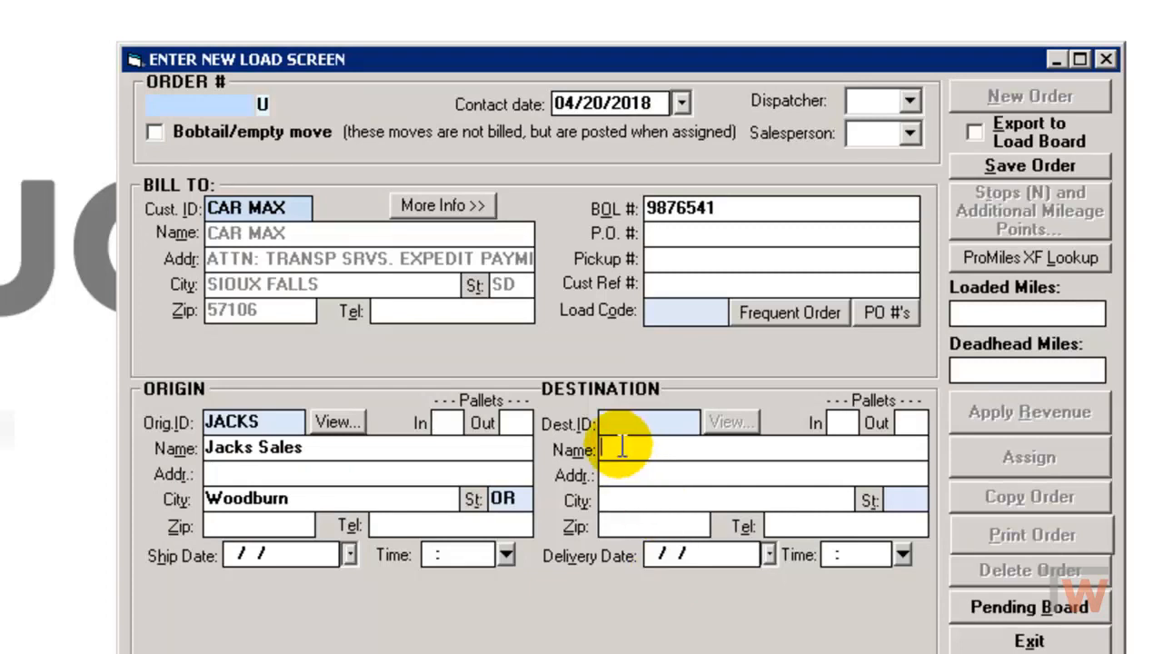
{"action": "type", "text": "Walm"}
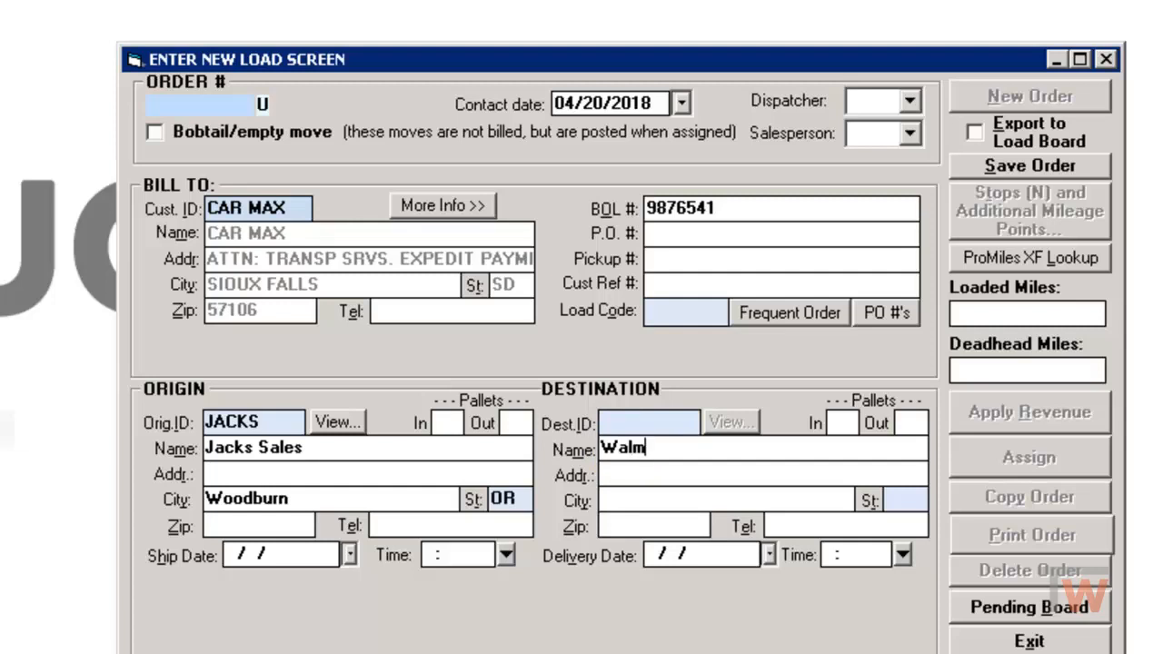
{"action": "type", "text": "art"}
{"action": "key", "text": "Tab"}
{"action": "key", "text": "Tab"}
{"action": "type", "text": "Sioux Falls"}
{"action": "key", "text": "Tab"}
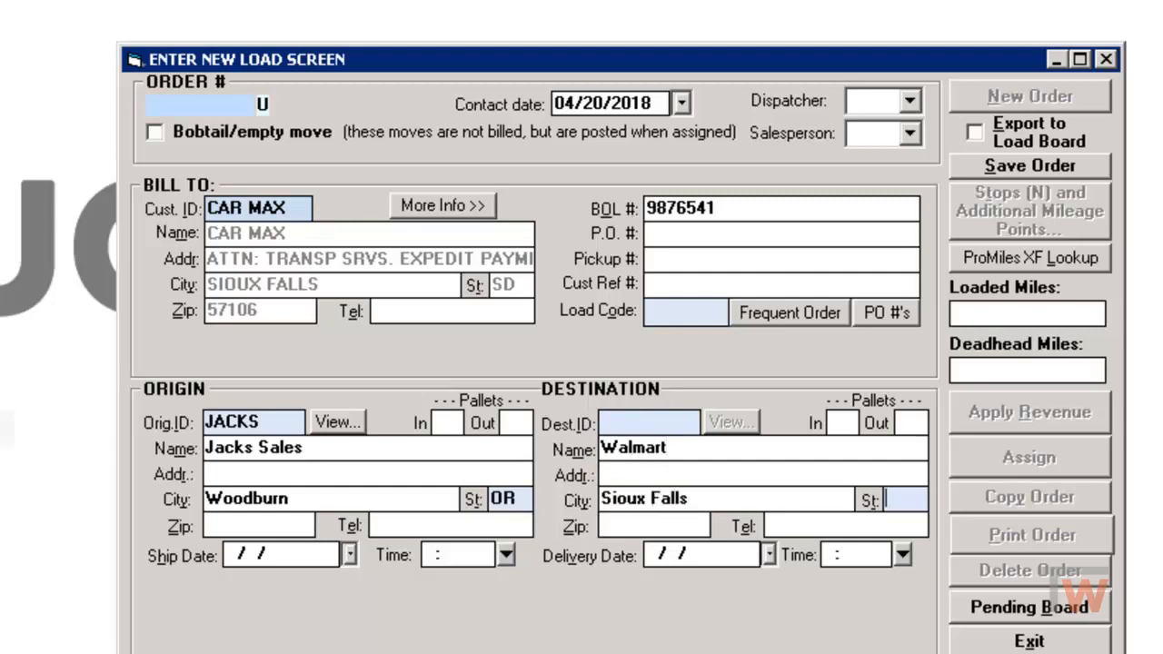
{"action": "type", "text": "SD"}
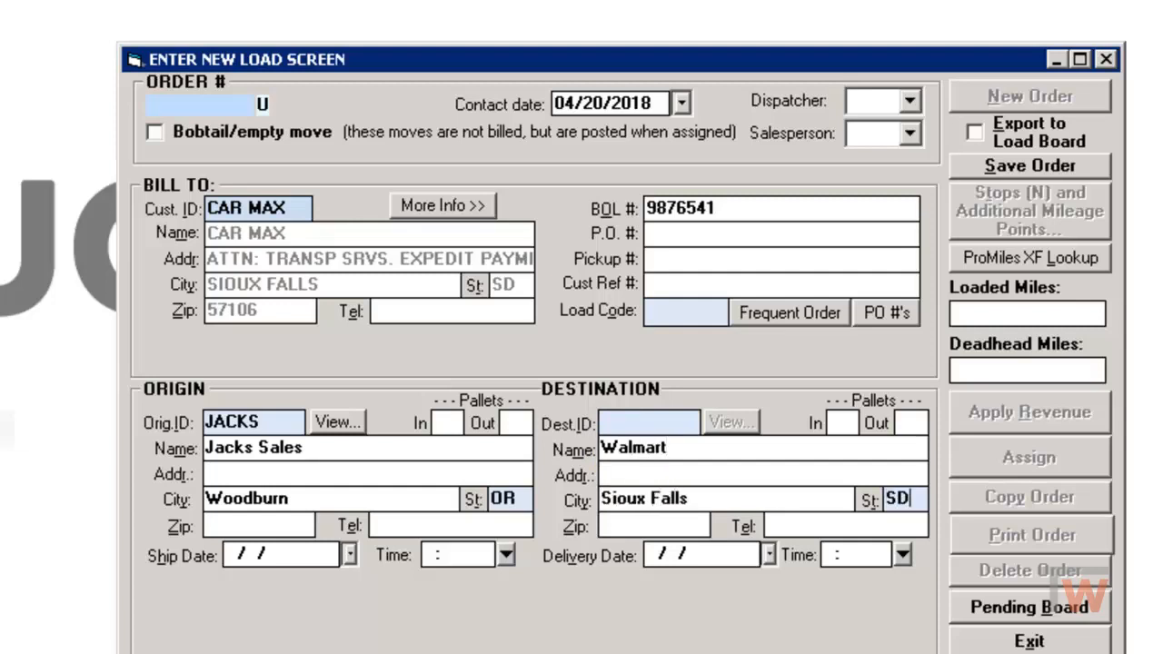
Set the ship date to 04/17/2018 and the delivery date to 04/18/2018, and save the order
{"action": "left_click", "coordinate": [350, 555]}
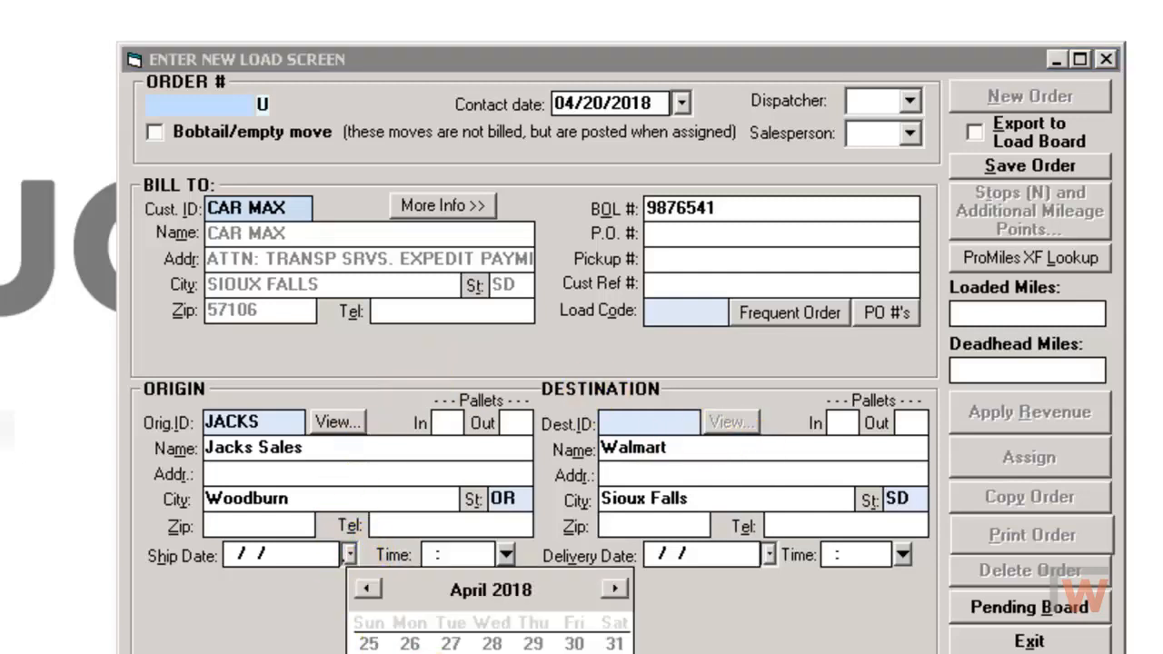
{"action": "left_click", "coordinate": [451, 653]}
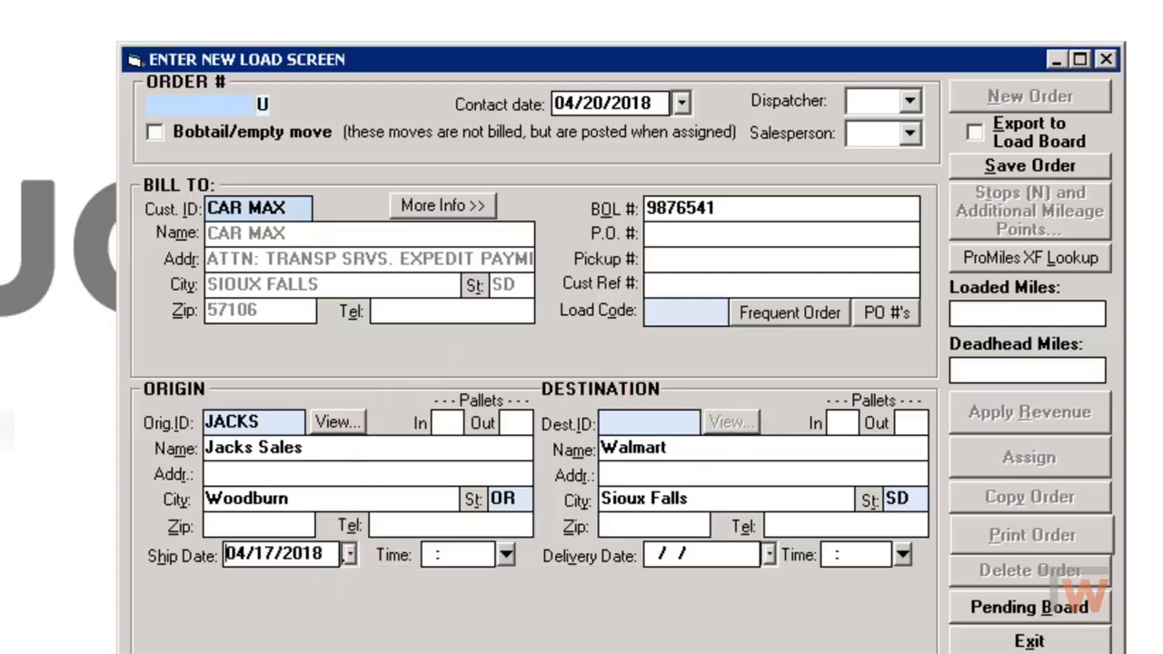
{"action": "left_click", "coordinate": [769, 556]}
{"action": "left_click", "coordinate": [911, 653]}
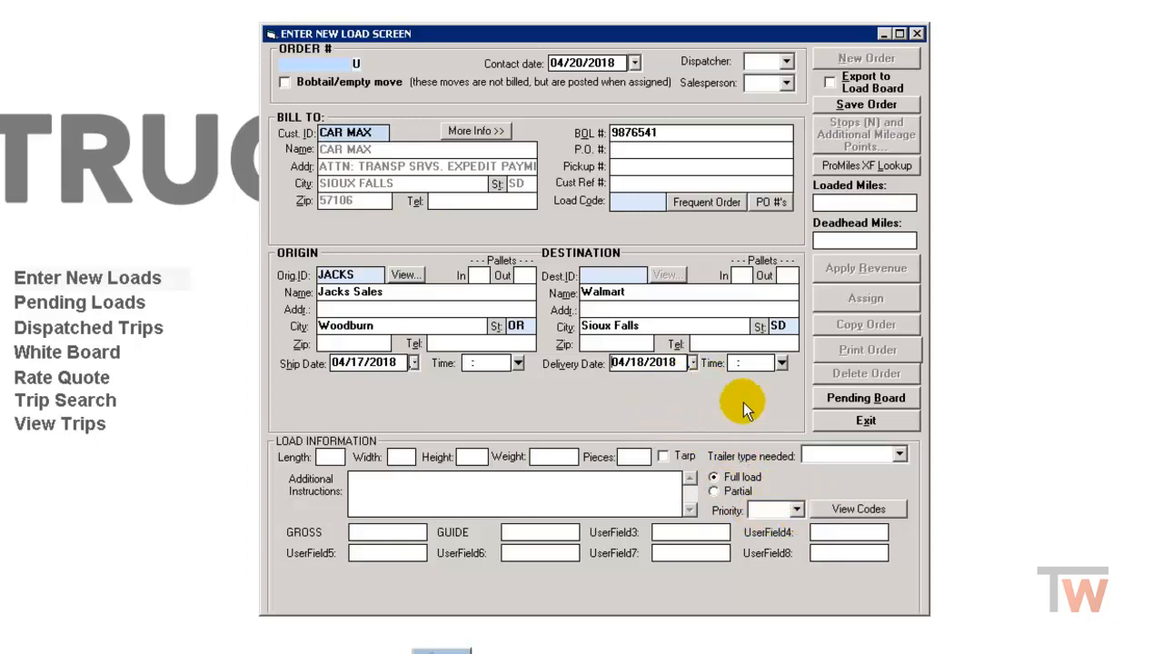
{"action": "left_click", "coordinate": [866, 104]}
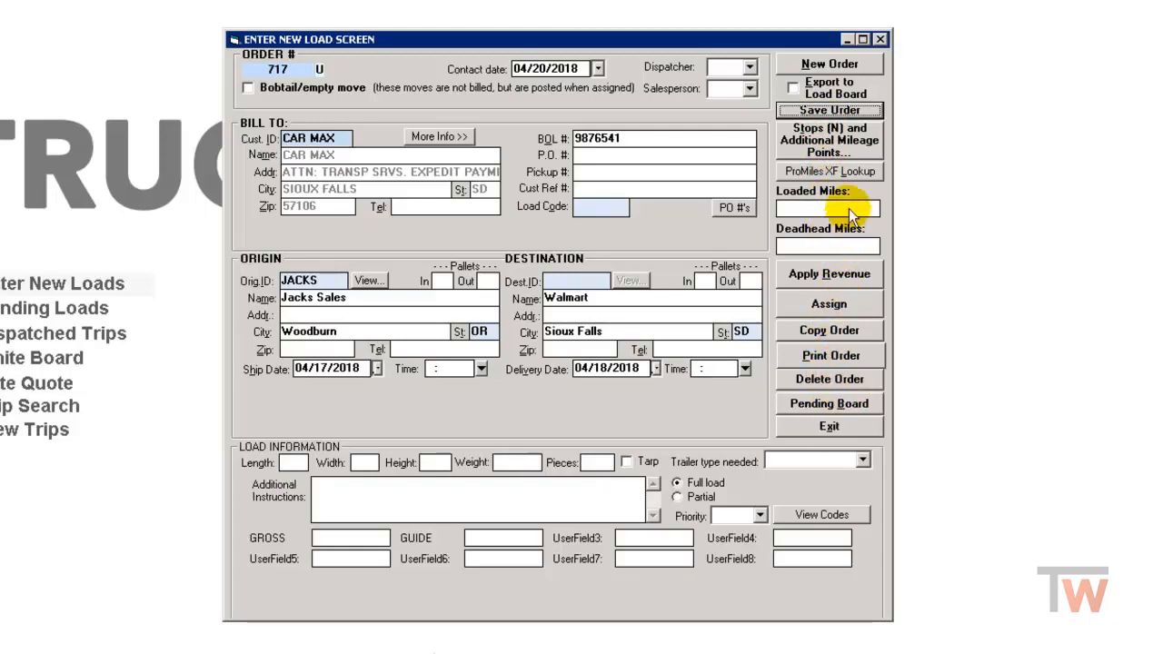
Check the order's stops without adding any, and fill in the loaded miles from the ProMiles route lookup
{"action": "left_click", "coordinate": [822, 146]}
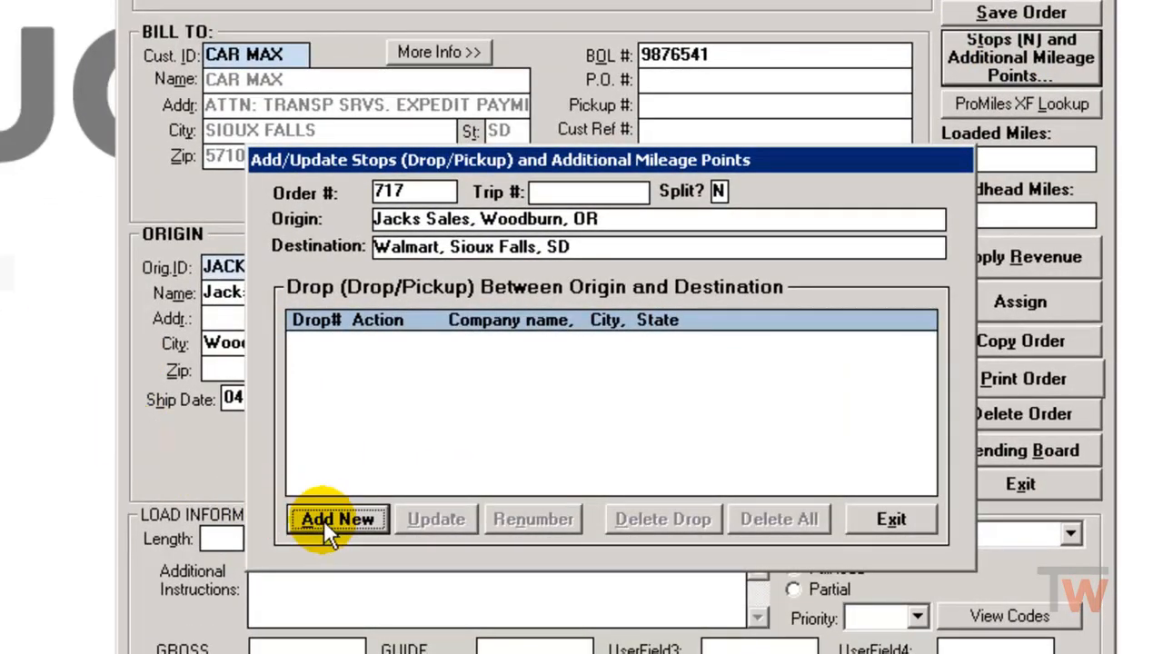
{"action": "left_click", "coordinate": [895, 520]}
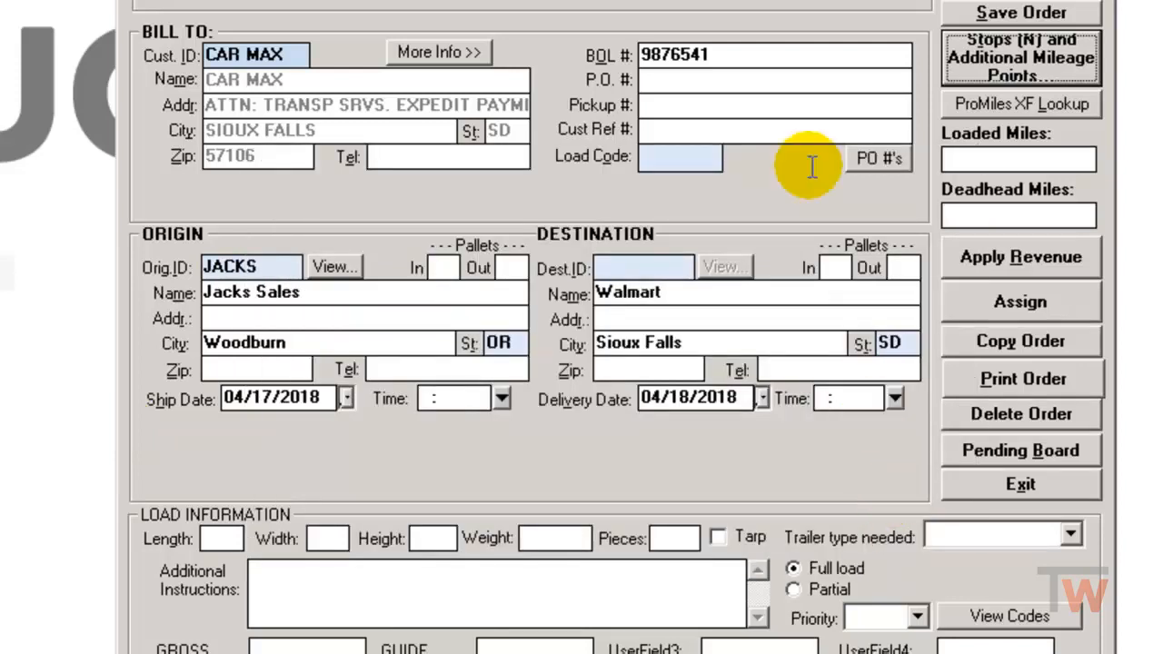
{"action": "left_click", "coordinate": [1024, 105]}
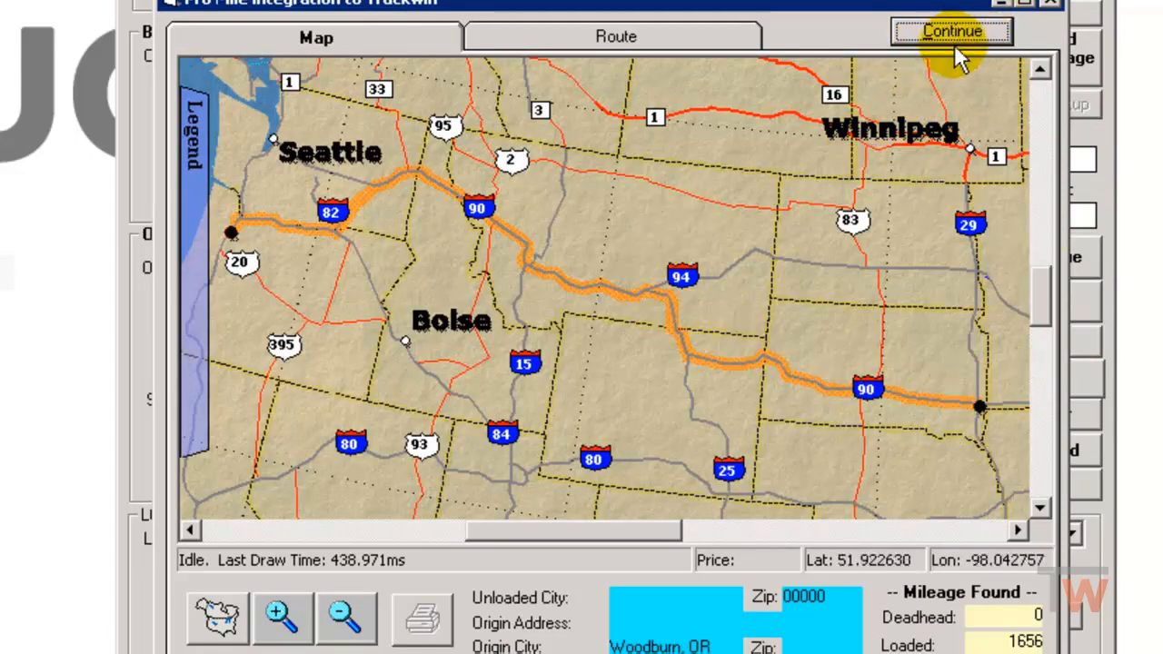
{"action": "left_click", "coordinate": [945, 34]}
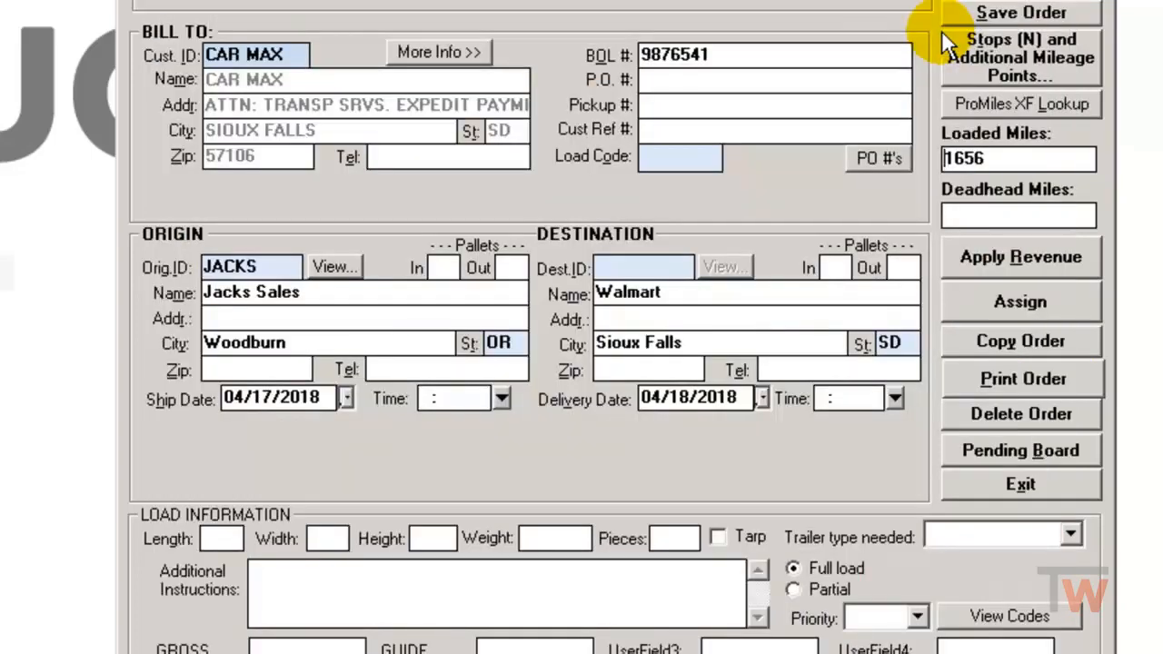
Save the order changes and add a new revenue record with the Contract billing method
{"action": "left_click", "coordinate": [1005, 257]}
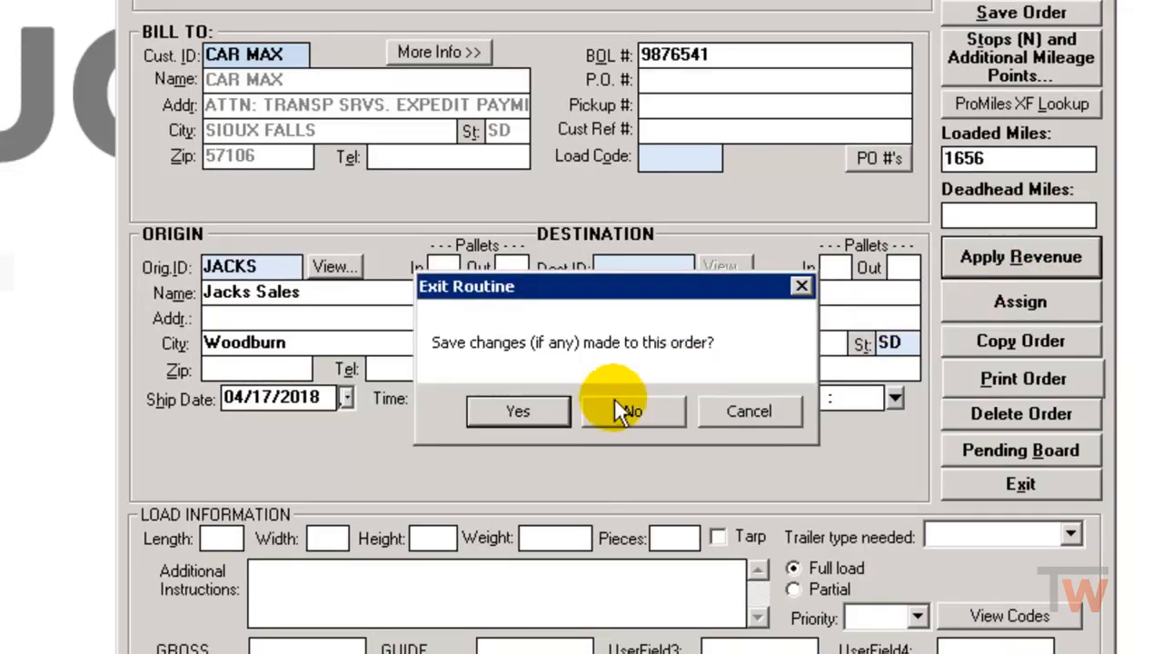
{"action": "left_click", "coordinate": [516, 411]}
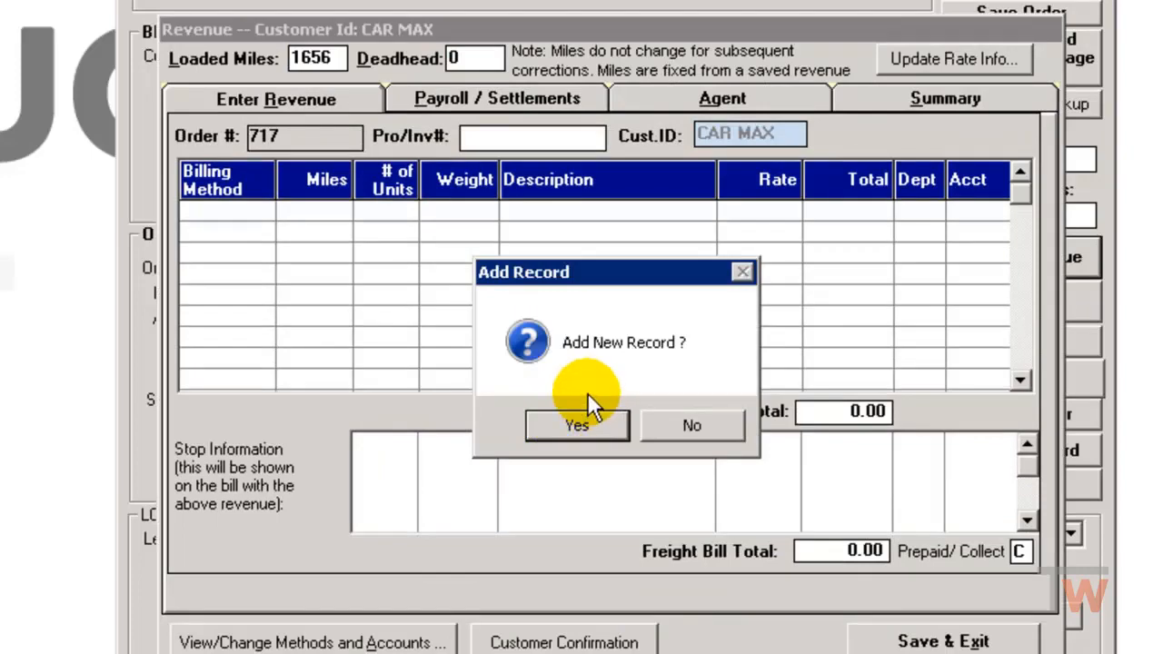
{"action": "left_click", "coordinate": [578, 422]}
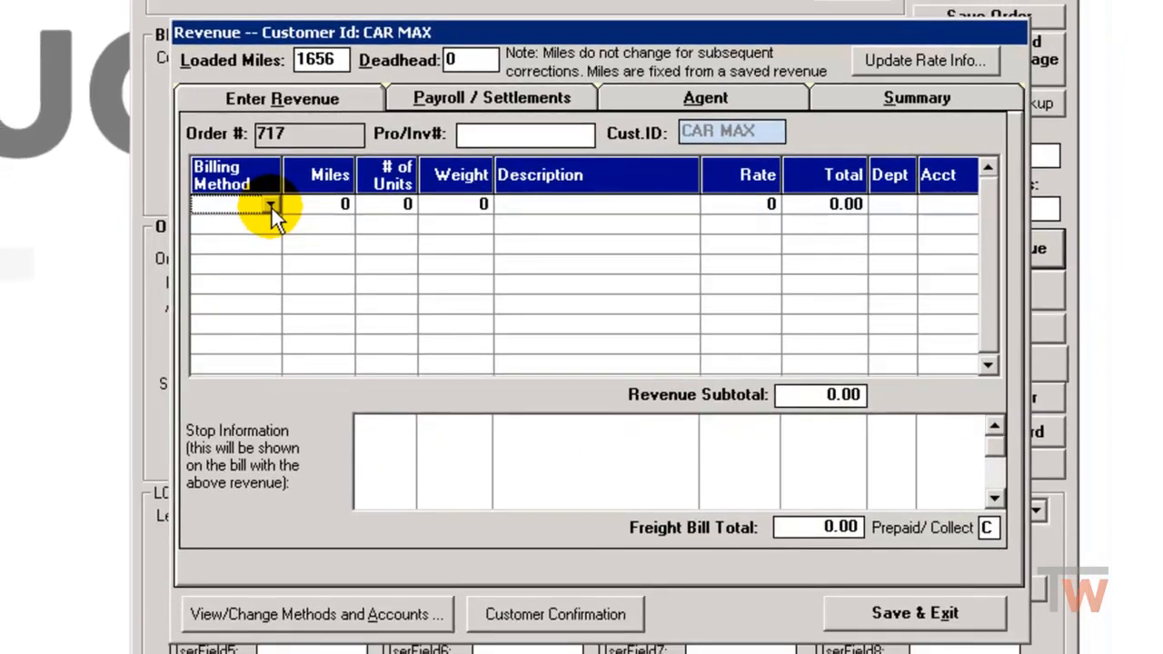
{"action": "left_click", "coordinate": [262, 210]}
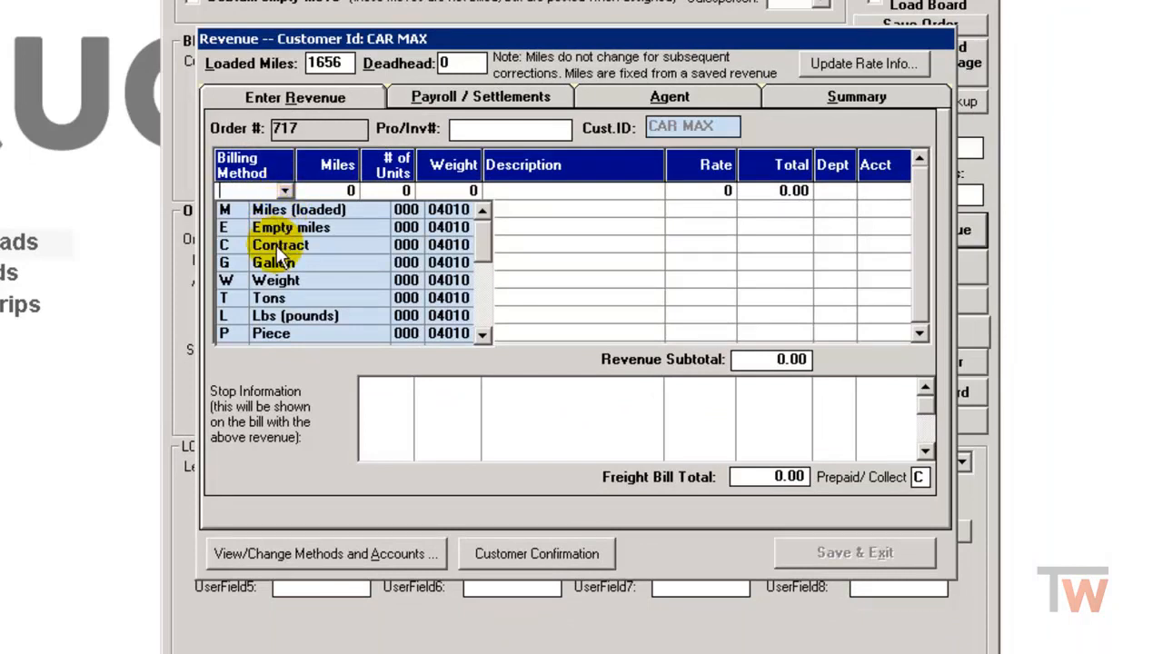
{"action": "left_click", "coordinate": [276, 245]}
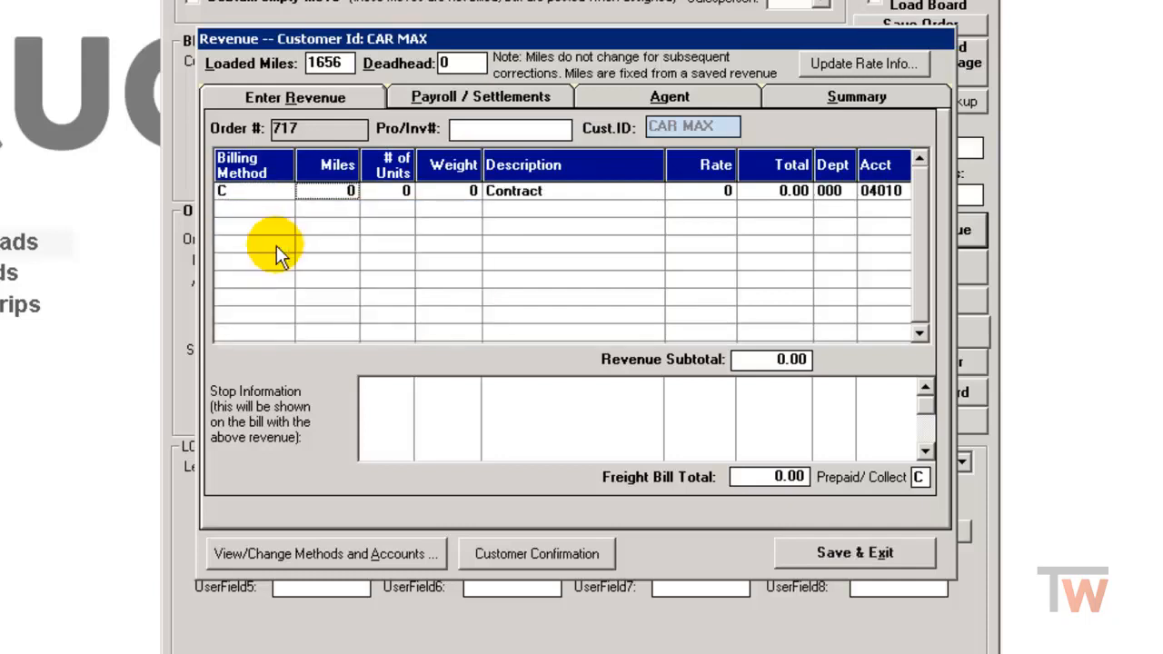
Set the Contract revenue line's rate to 1000 and save the revenue
{"action": "key", "text": "Tab"}
{"action": "key", "text": "Tab"}
{"action": "key", "text": "Tab"}
{"action": "key", "text": "Tab"}
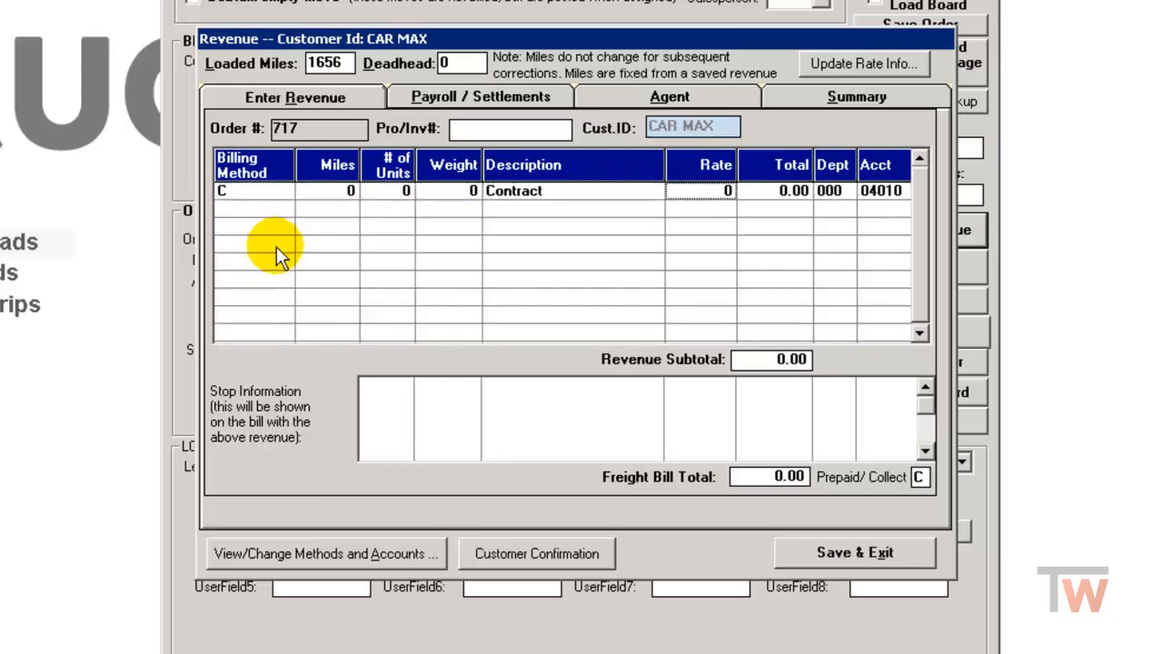
{"action": "type", "text": "1000"}
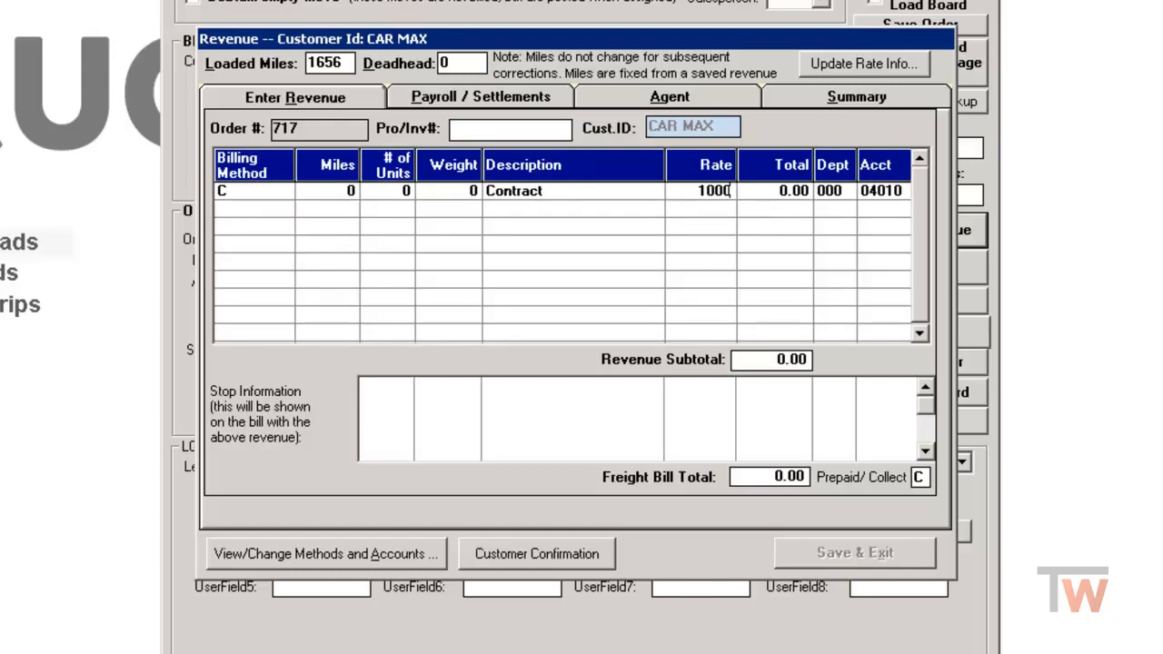
{"action": "key", "text": "Tab"}
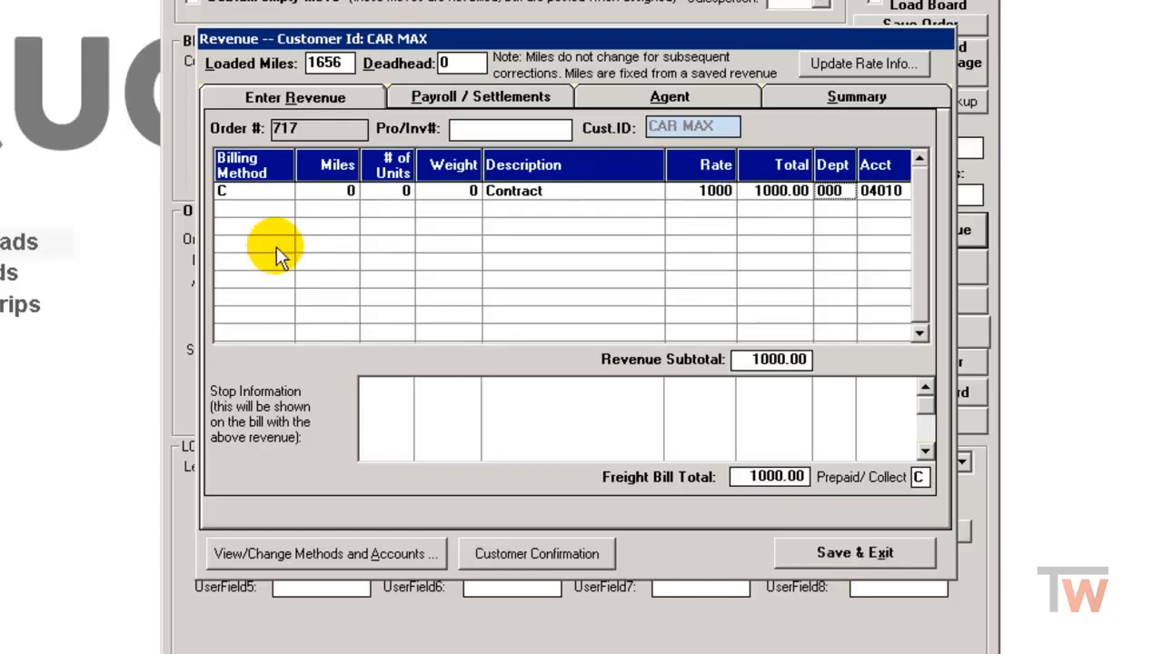
{"action": "left_click", "coordinate": [839, 554]}
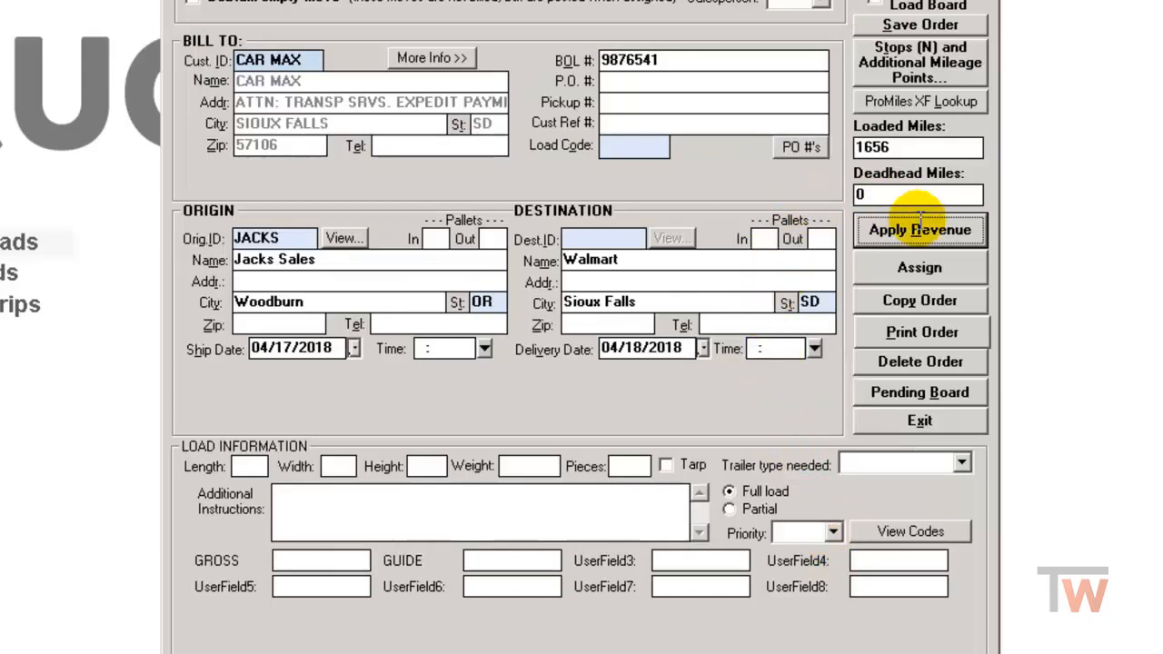
Start the order's trip assignment as Outside Carrier and select ALL CARRIER as the carrier
{"action": "left_click", "coordinate": [916, 266]}
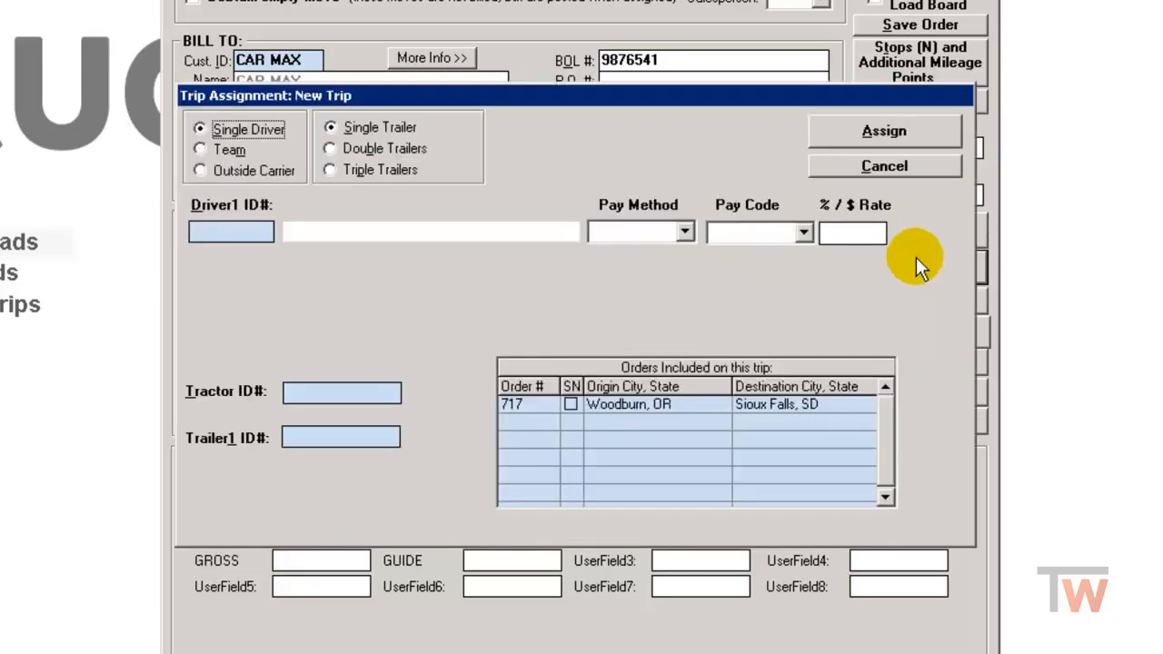
{"action": "left_click", "coordinate": [202, 173]}
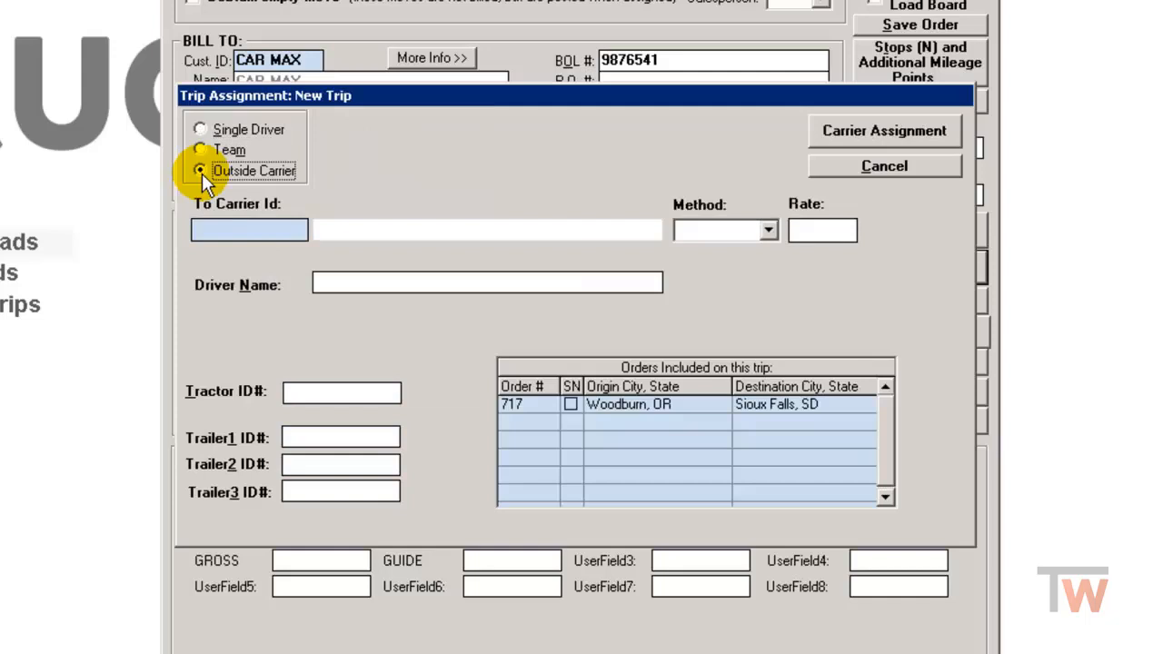
{"action": "double_click", "coordinate": [233, 231]}
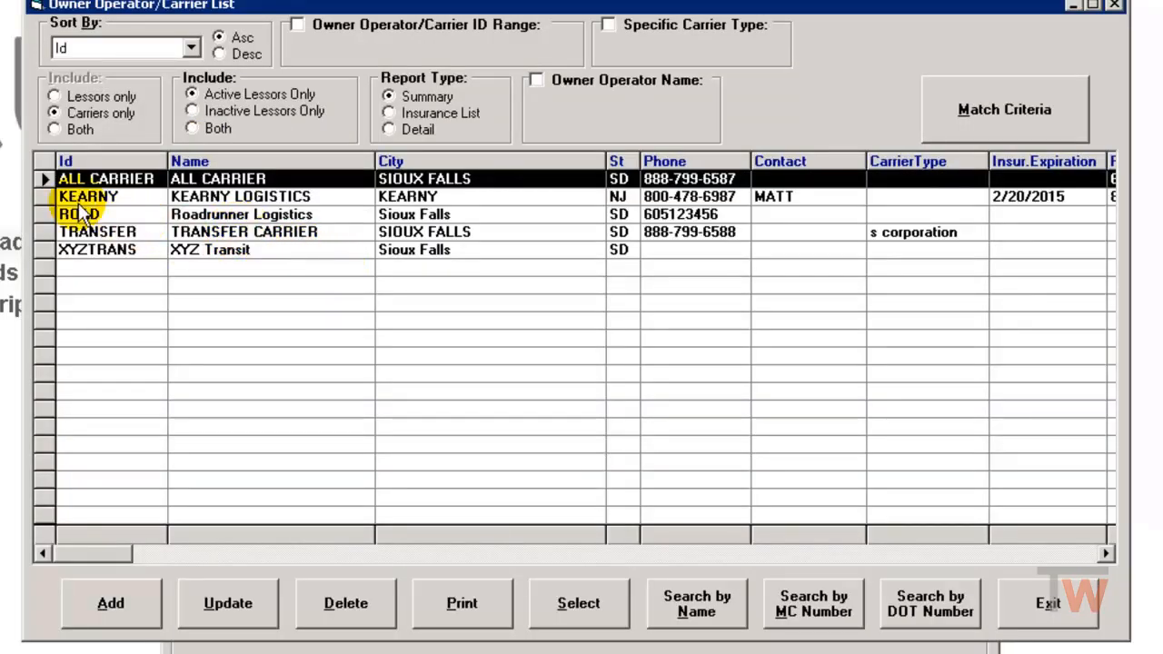
{"action": "left_click", "coordinate": [41, 180]}
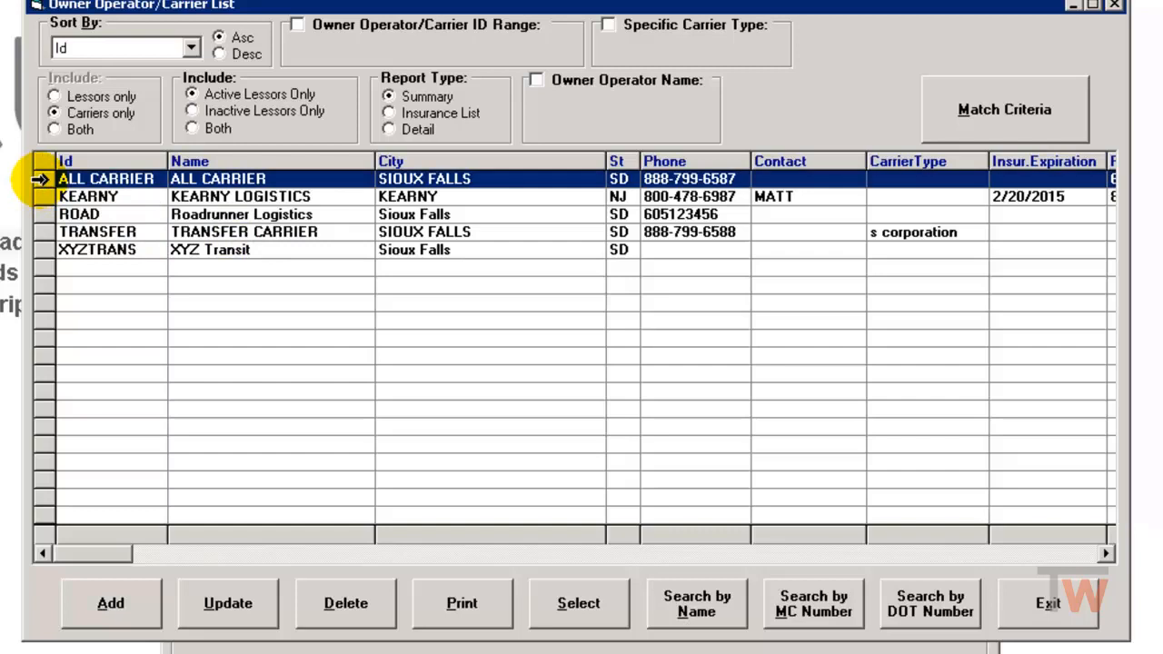
{"action": "left_click", "coordinate": [580, 606]}
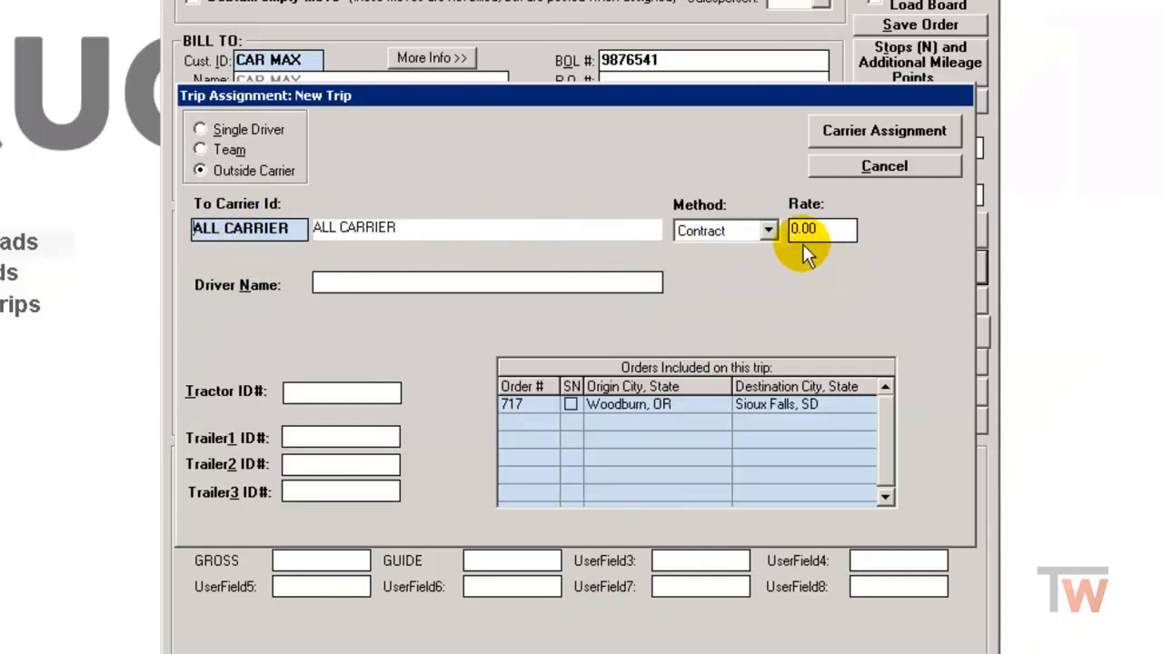
Set the outside carrier's contract rate to 850
{"action": "left_click", "coordinate": [823, 233]}
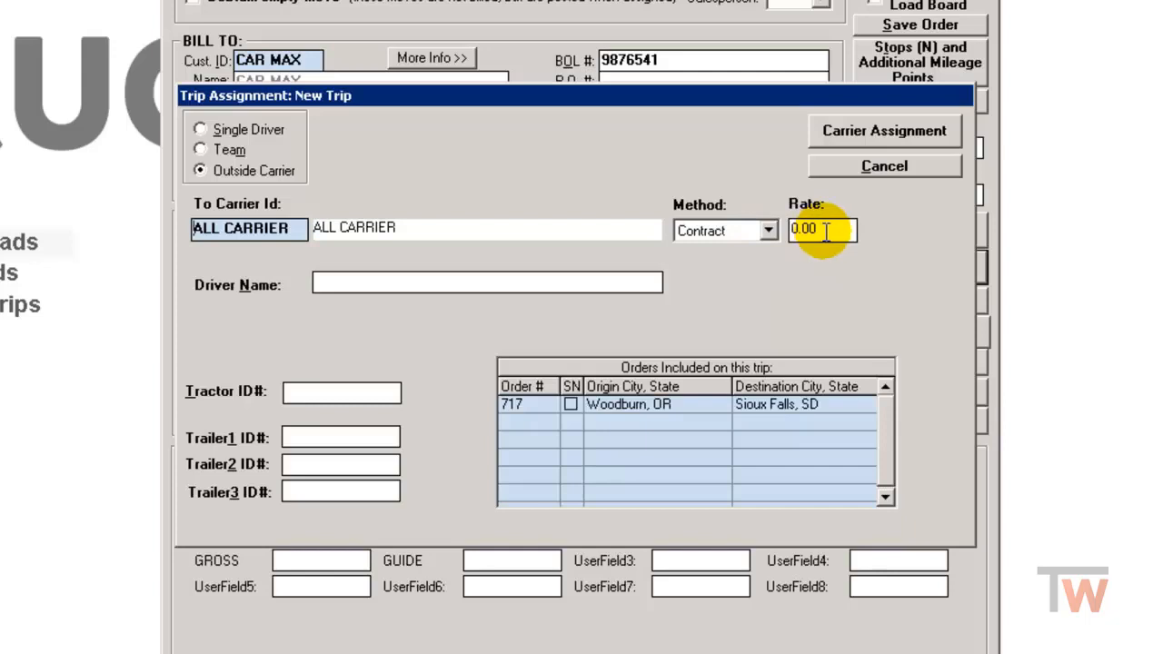
{"action": "left_click_drag", "start_coordinate": [817, 231], "coordinate": [765, 229]}
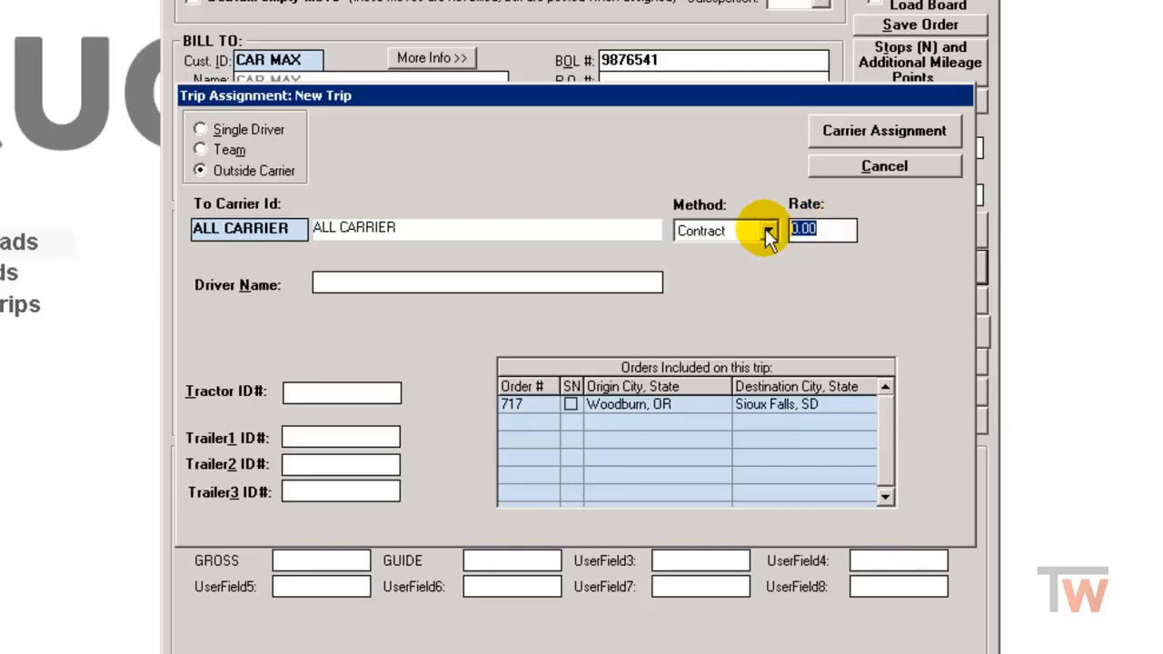
{"action": "type", "text": "850"}
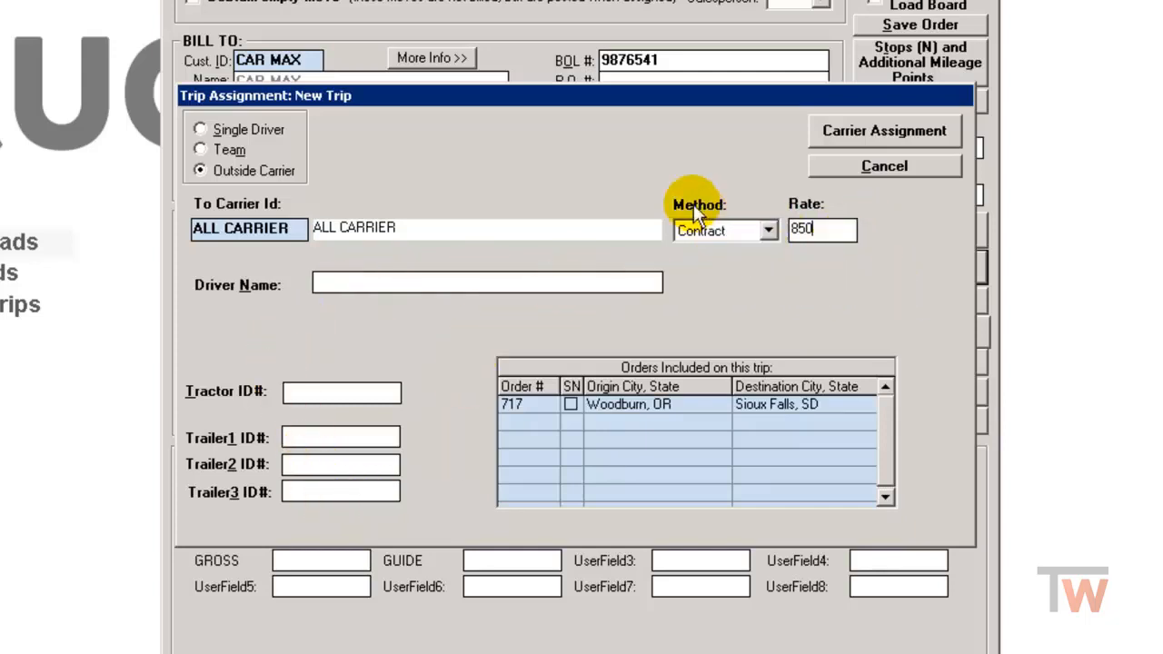
Assign the trip to the outside carrier, confirming the carrier details and acknowledging the ProMiles deadhead warning
{"action": "left_click", "coordinate": [879, 131]}
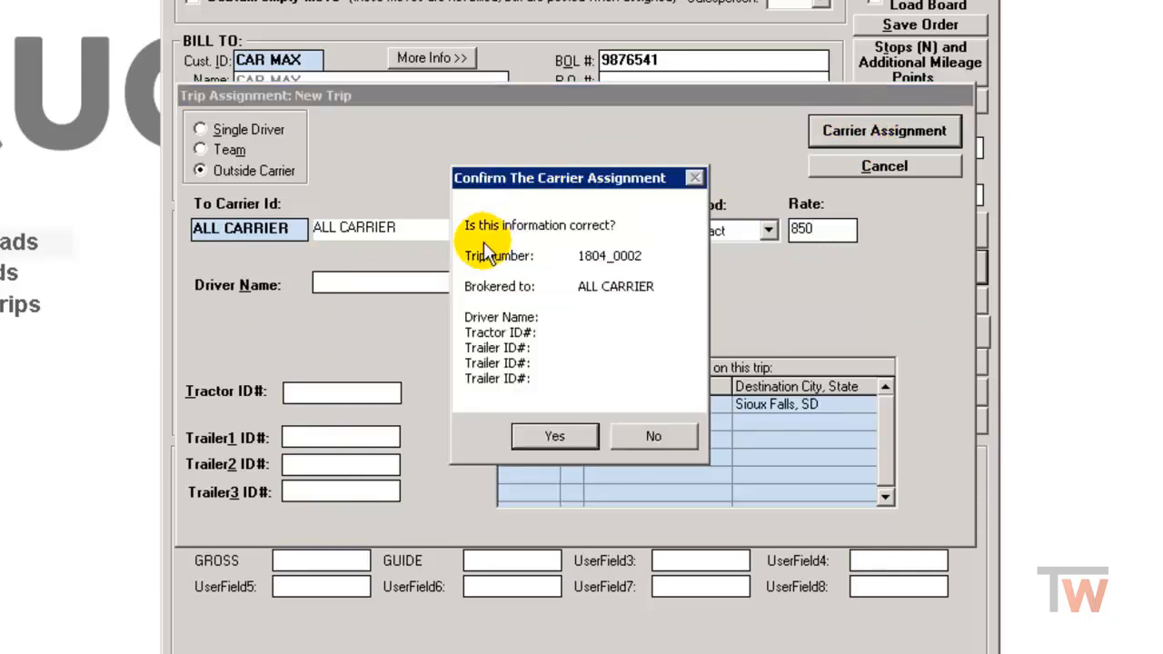
{"action": "left_click", "coordinate": [556, 437]}
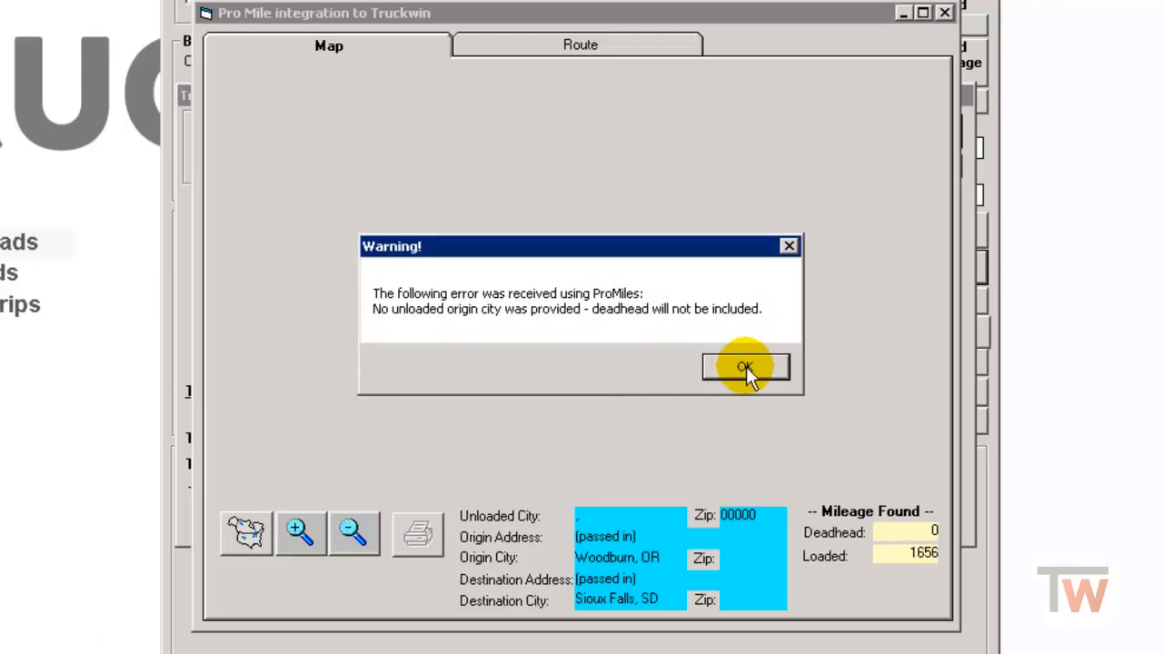
{"action": "left_click", "coordinate": [746, 366]}
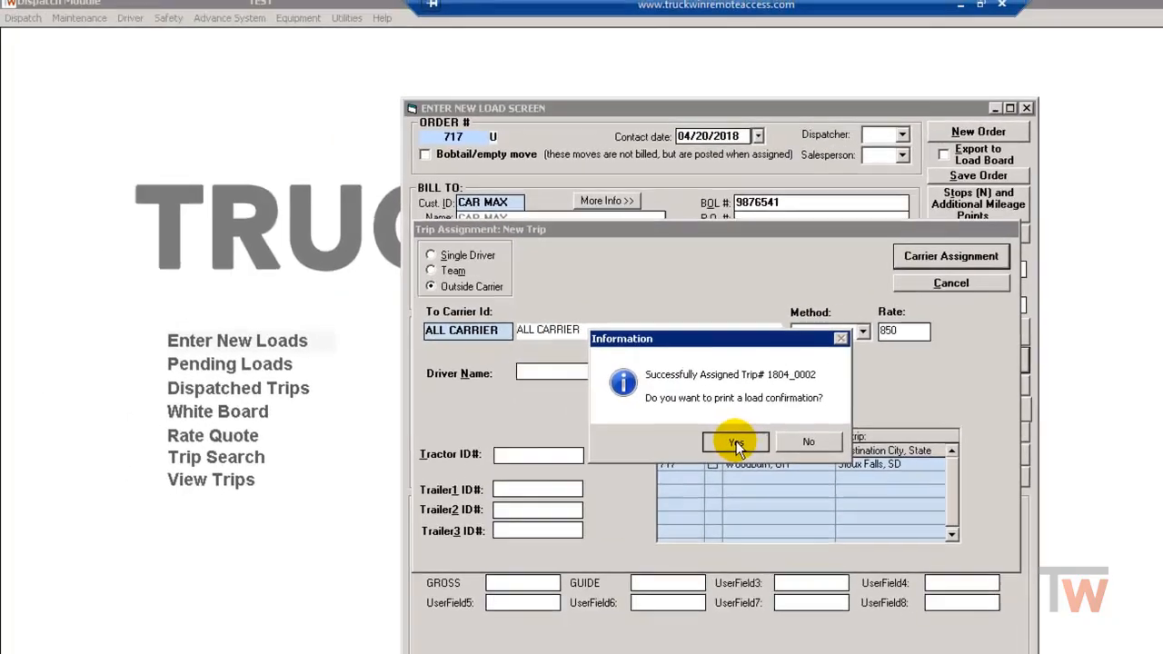
Generate the load confirmation for the assigned trip and view its printable report in a maximized window
{"action": "left_click", "coordinate": [599, 375]}
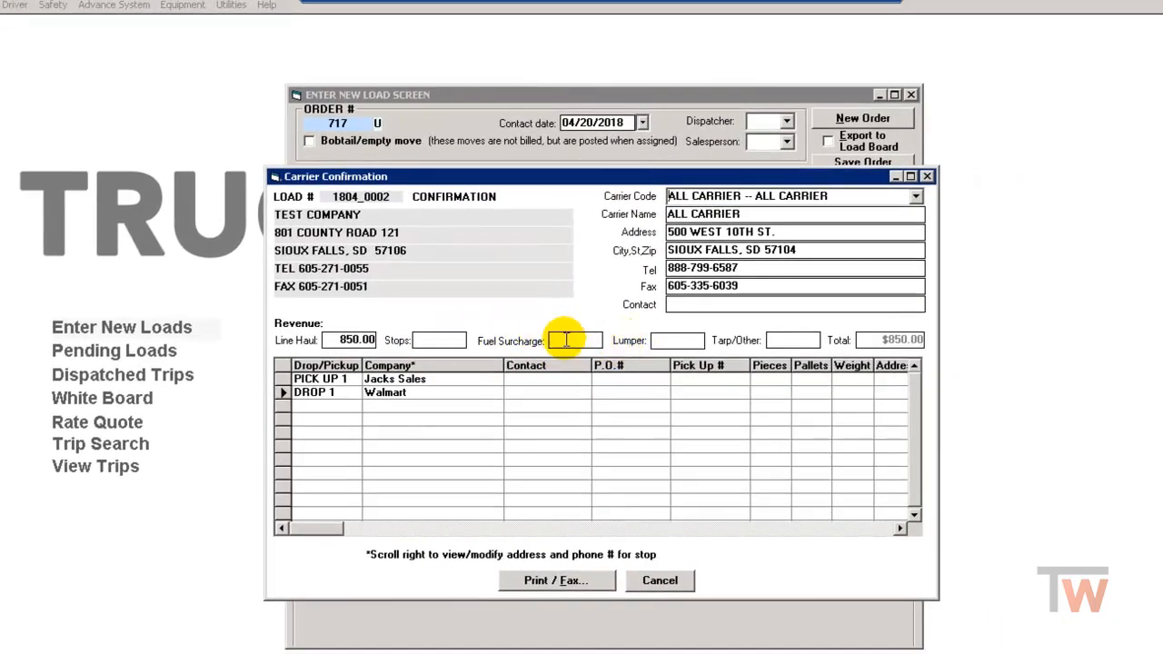
{"action": "left_click", "coordinate": [551, 585]}
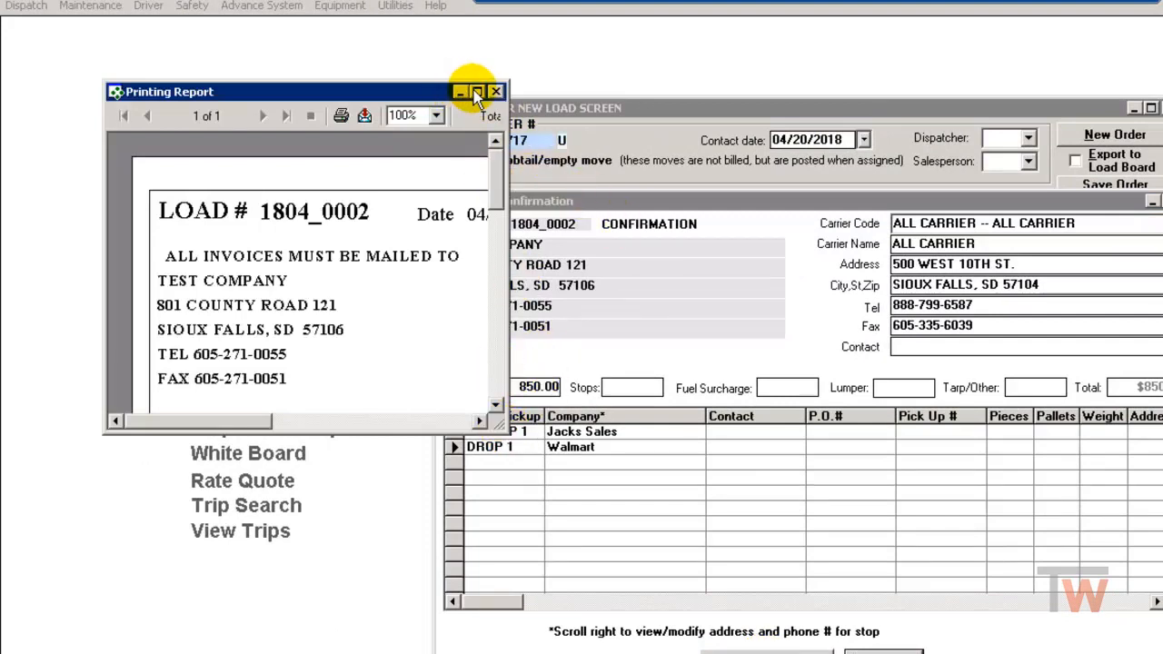
{"action": "left_click", "coordinate": [477, 91]}
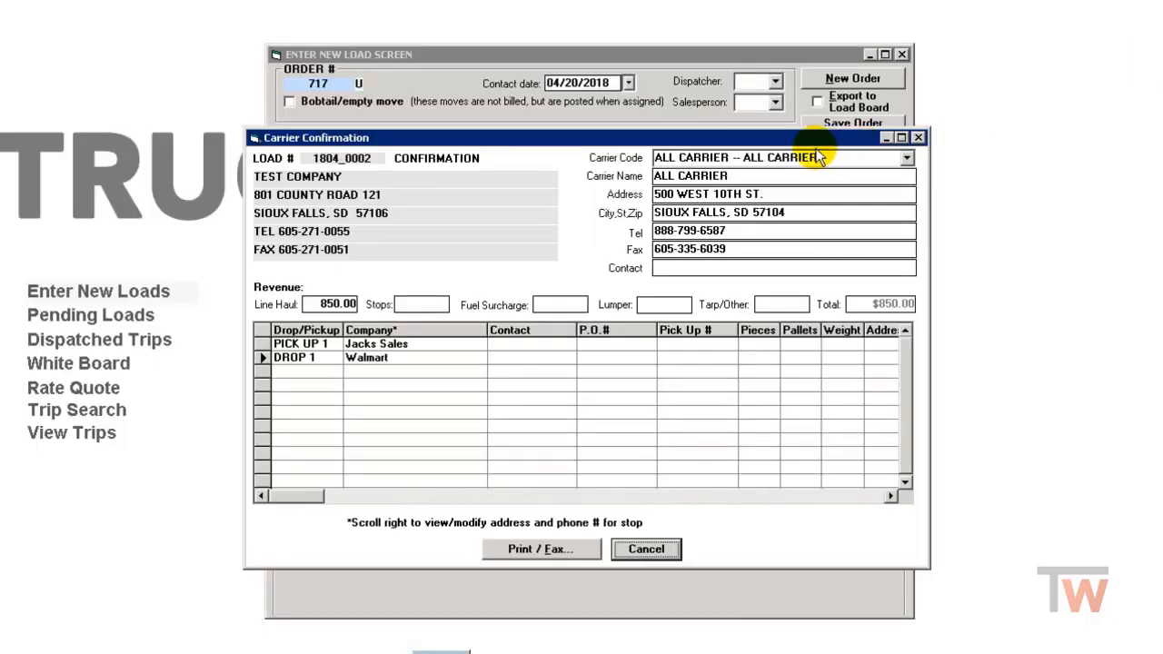
Close the carrier confirmation form and exit the load entry screen to the dispatch main screen
{"action": "left_click", "coordinate": [658, 550]}
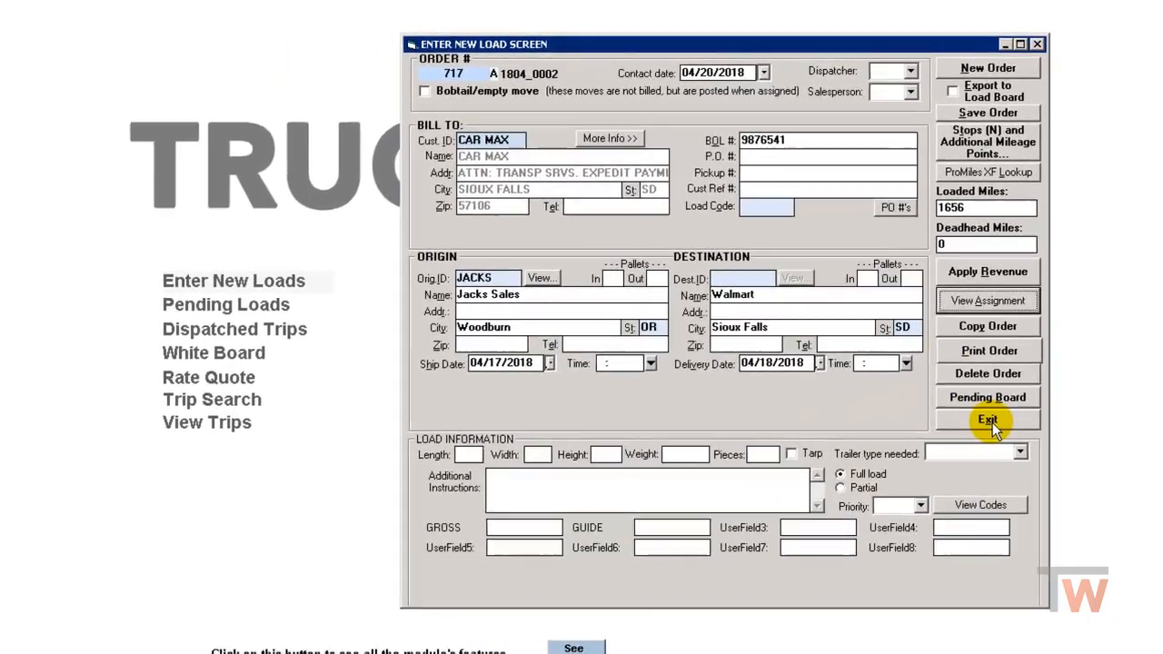
{"action": "left_click", "coordinate": [854, 429]}
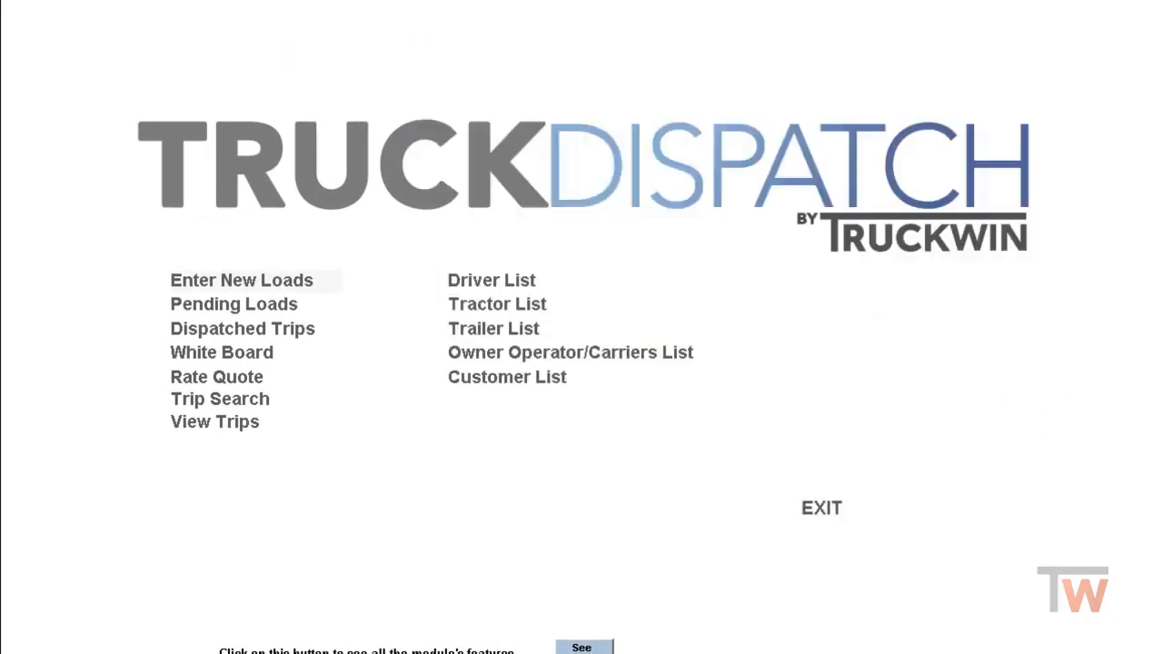